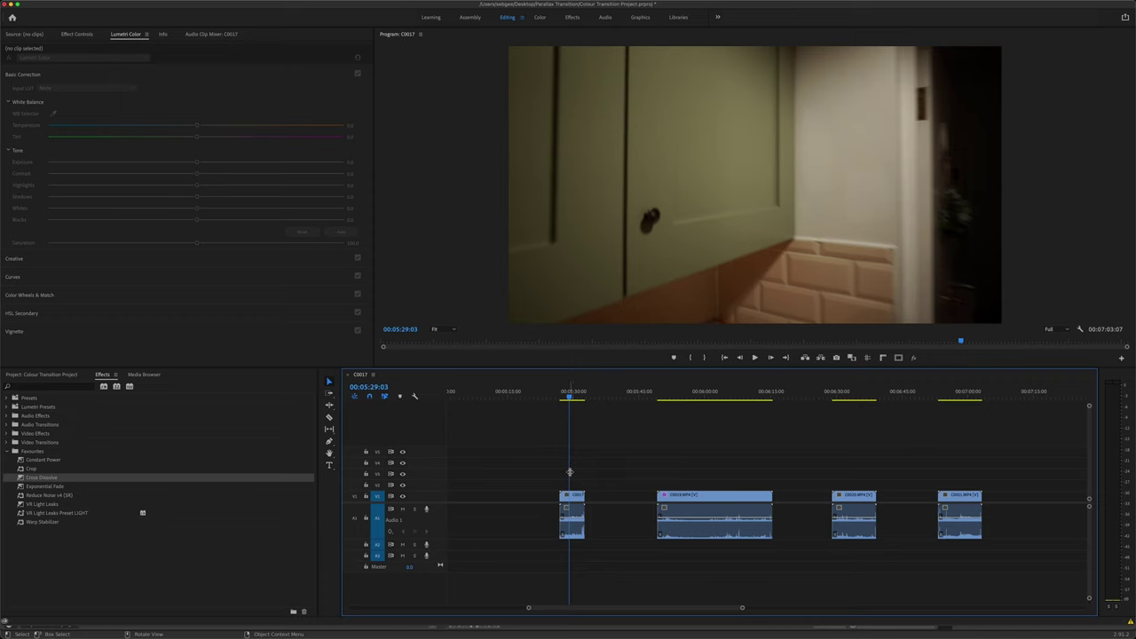
Step: Trim C0017 to end on the full-screen olive wall frame, then find a matching olive frame in C0019
drag(570, 471, 570, 472)
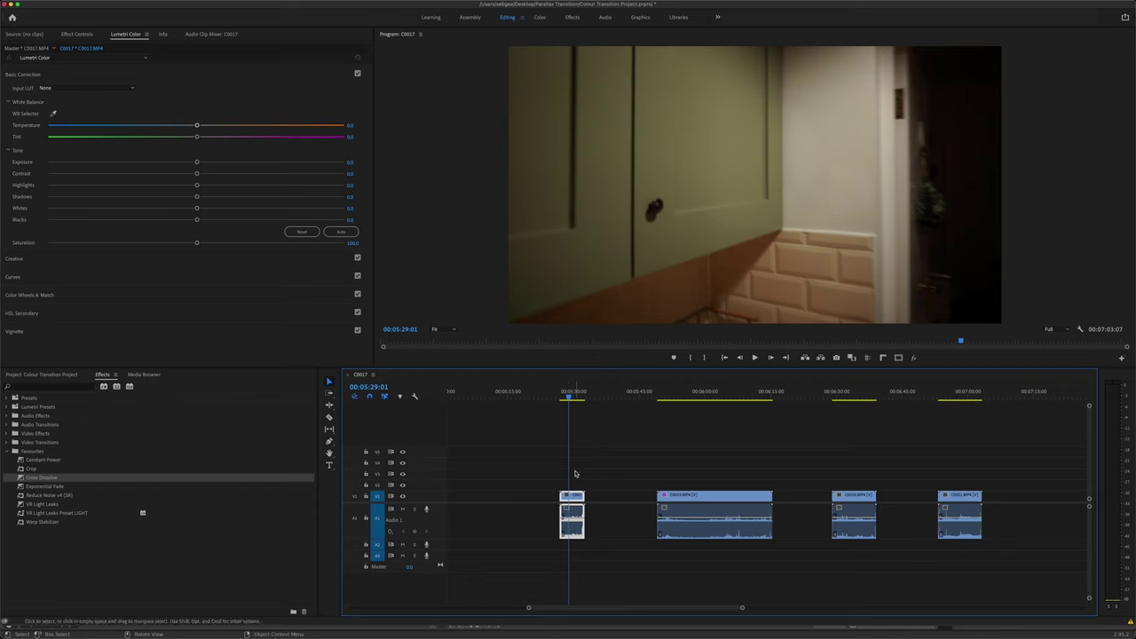
drag(571, 466, 565, 465)
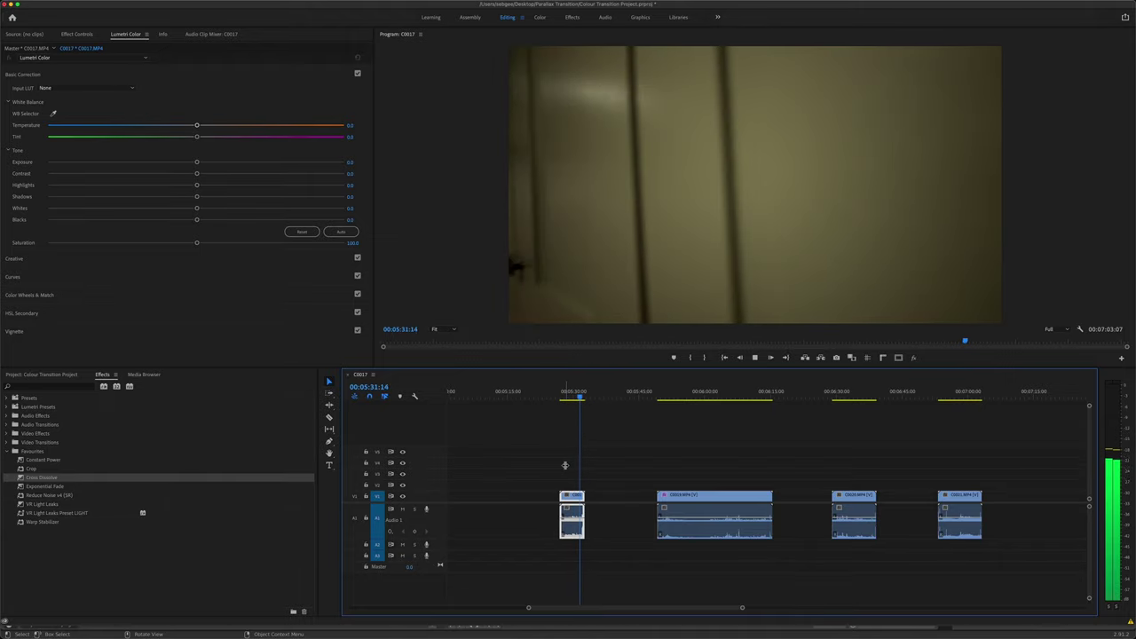
key(space)
drag(578, 465, 574, 467)
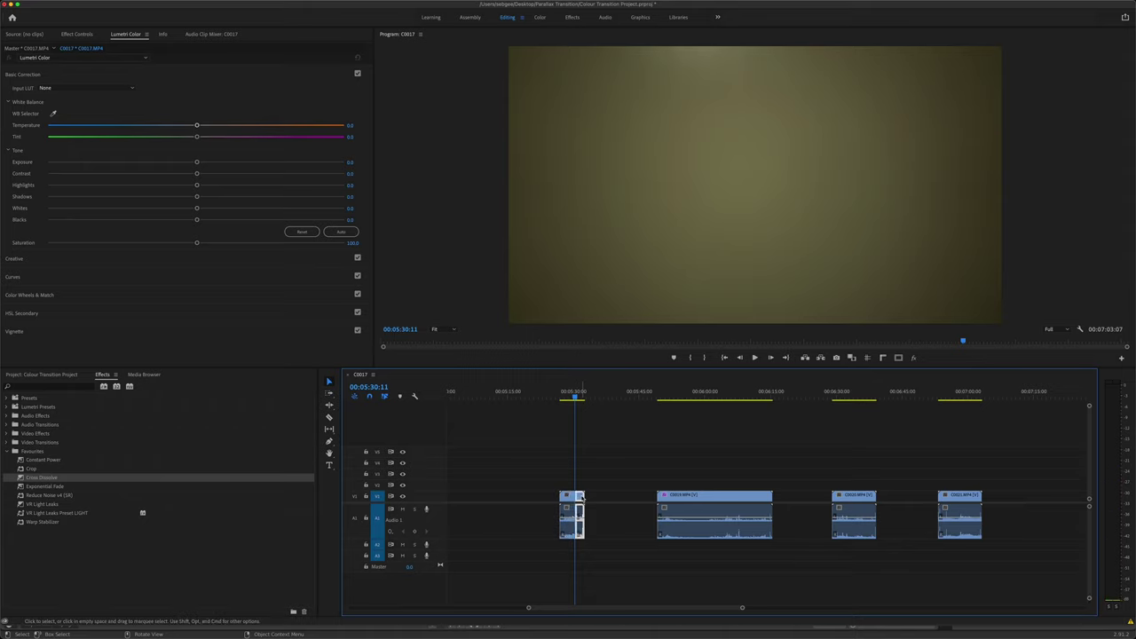
drag(582, 498, 700, 474)
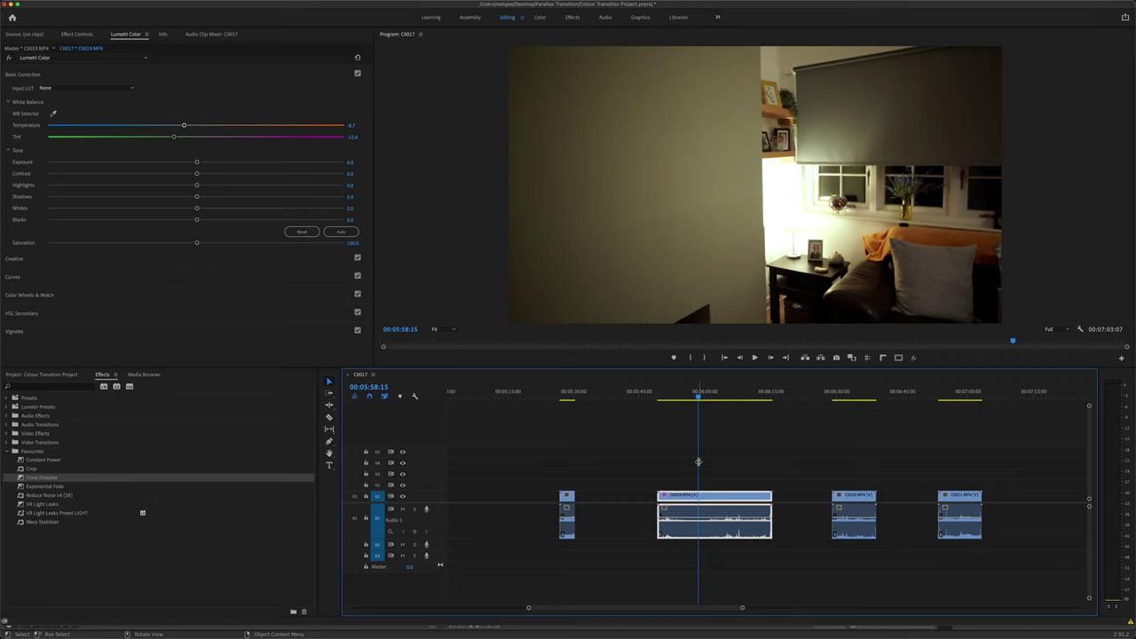
drag(699, 461, 716, 463)
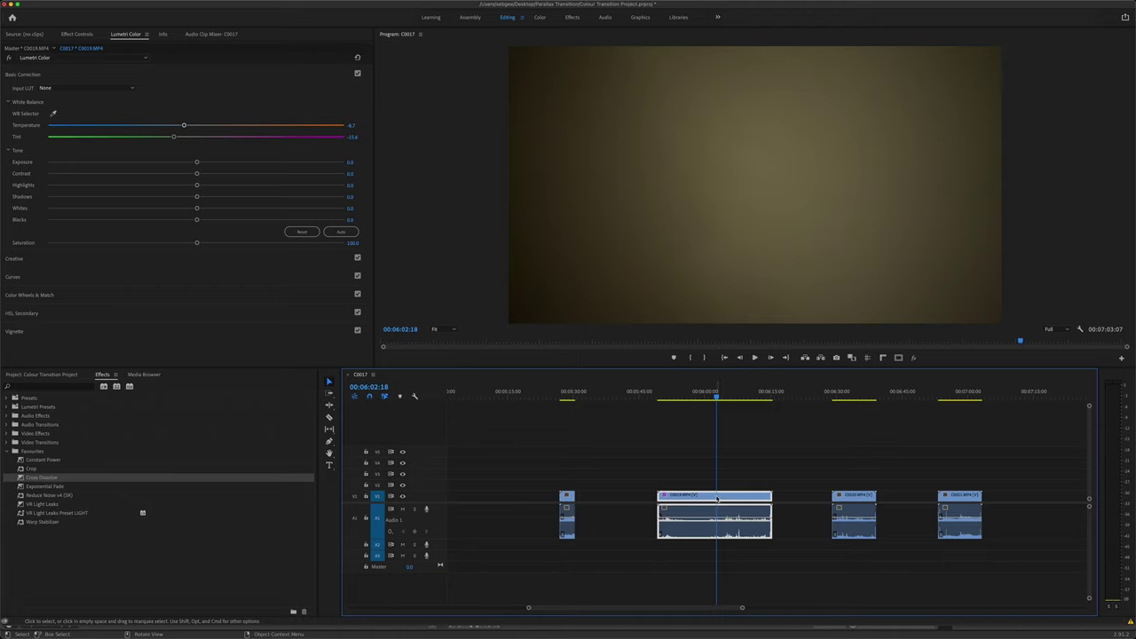
Step: Split C0019 at the matching olive frame, delete its opening piece and butt the rest against C0017
key(super+k)
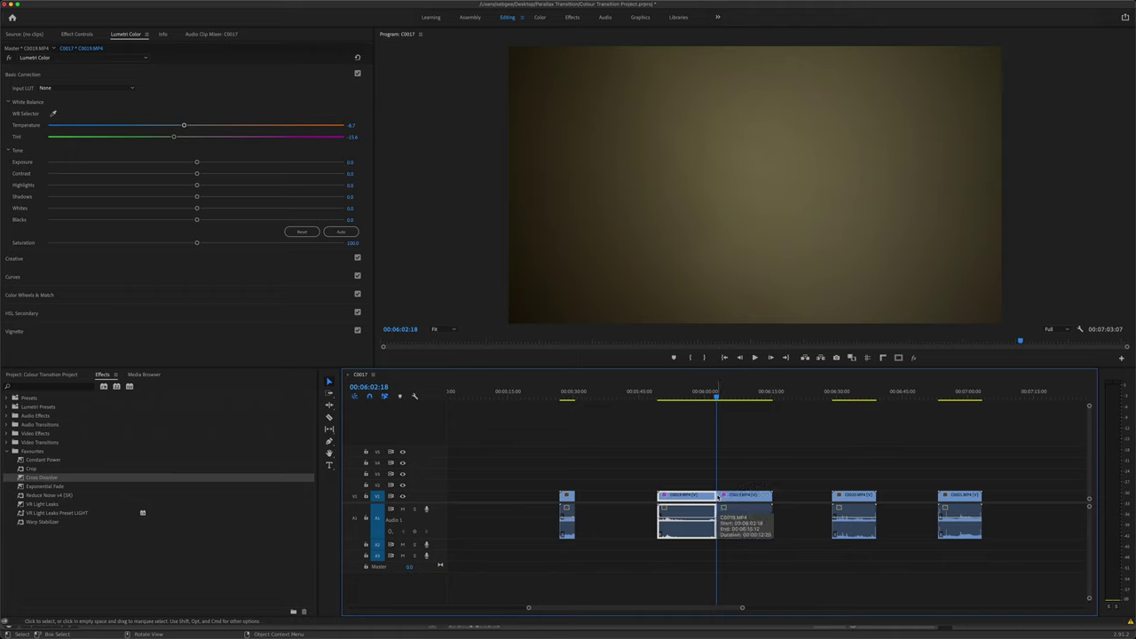
click(692, 501)
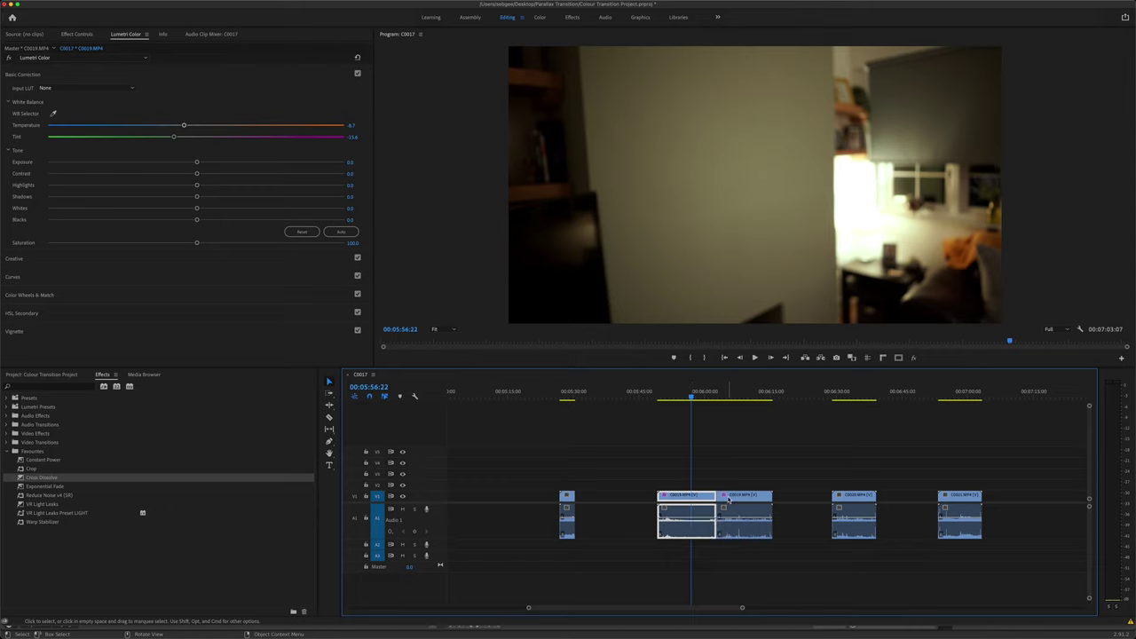
key(Delete)
click(669, 504)
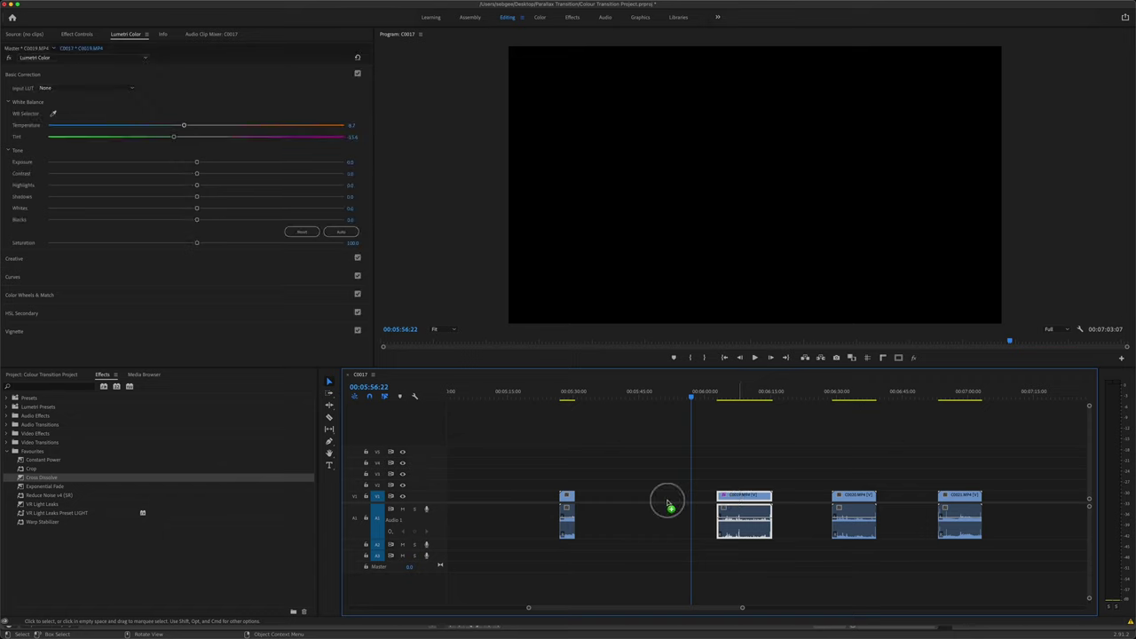
drag(669, 505, 581, 503)
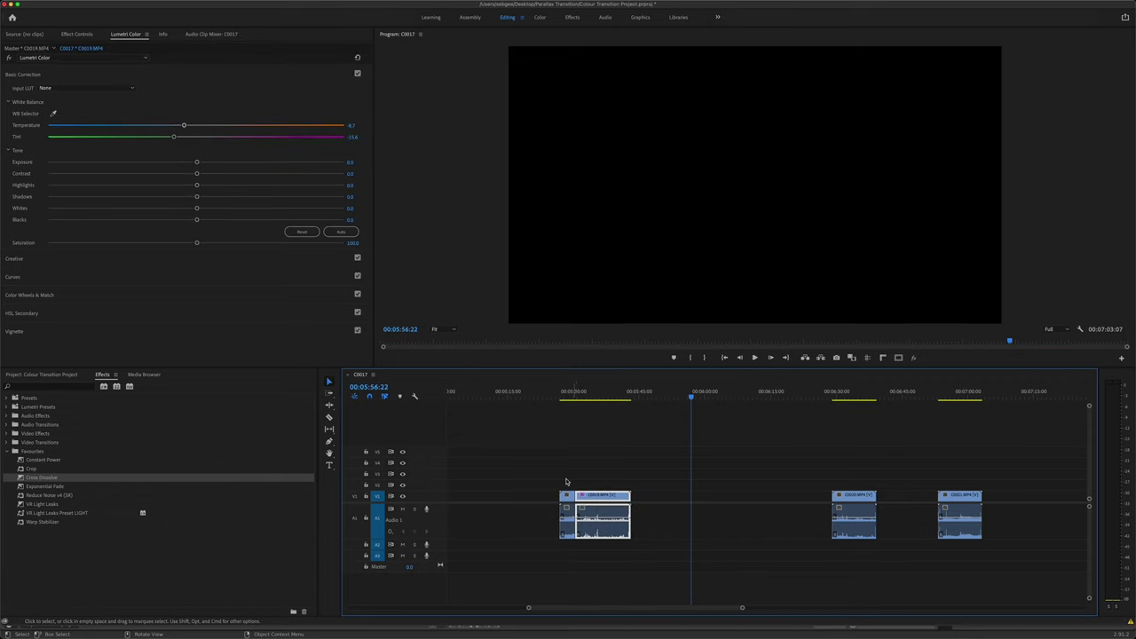
key(Up)
Step: Zoom in on the C0017–C0019 cut and play back across it, stopping on the olive frame
key(=)
key(=)
key(=)
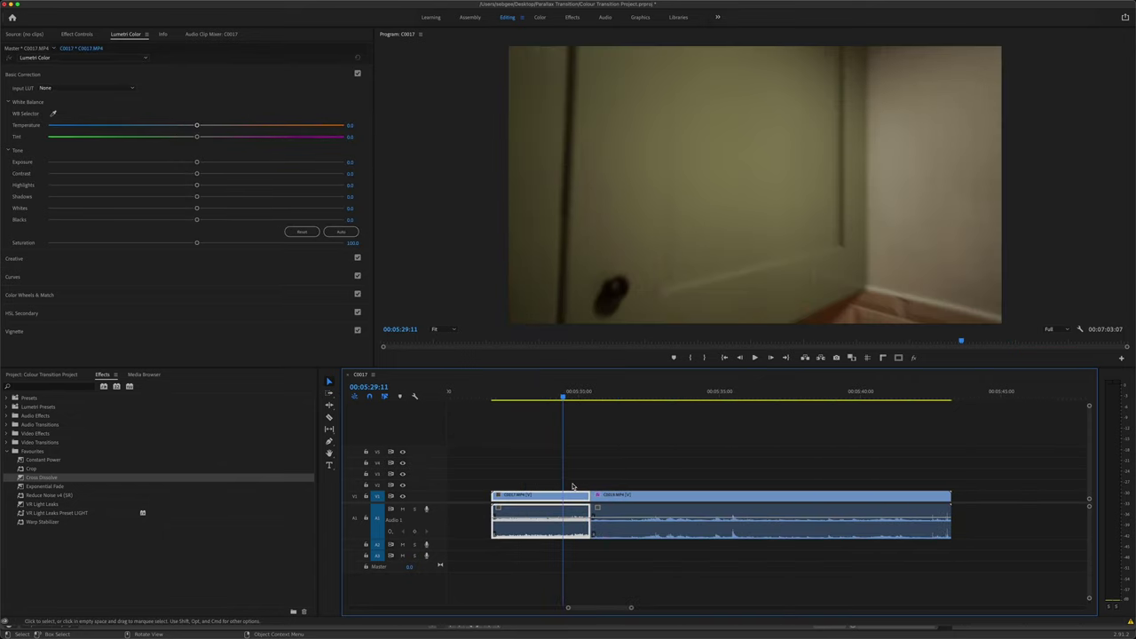
scroll(573, 483, left, 2)
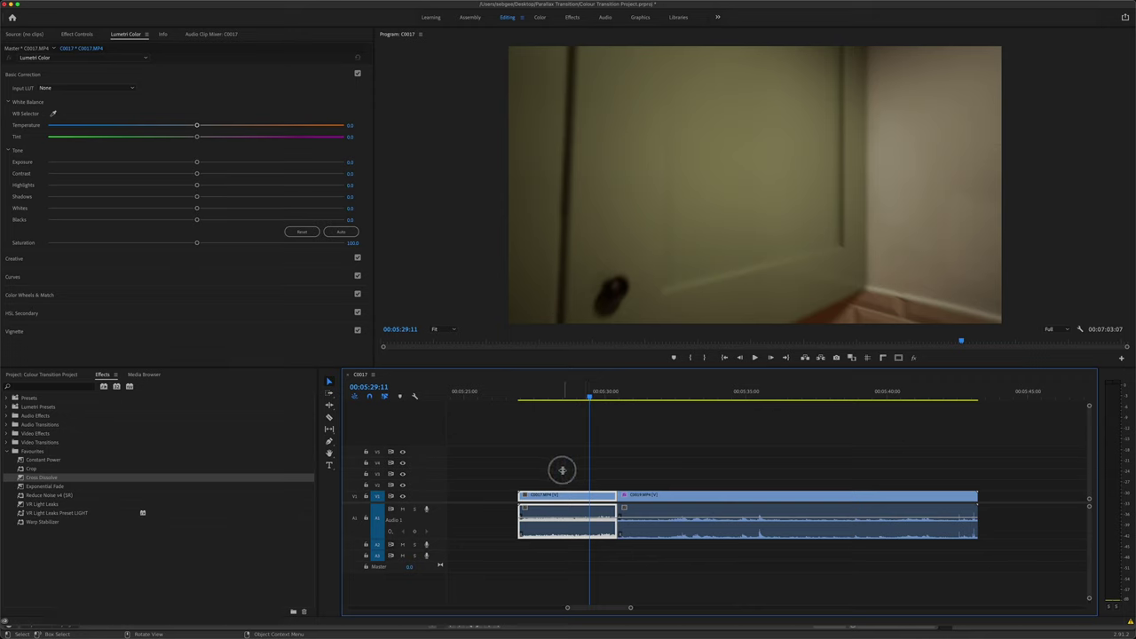
click(561, 470)
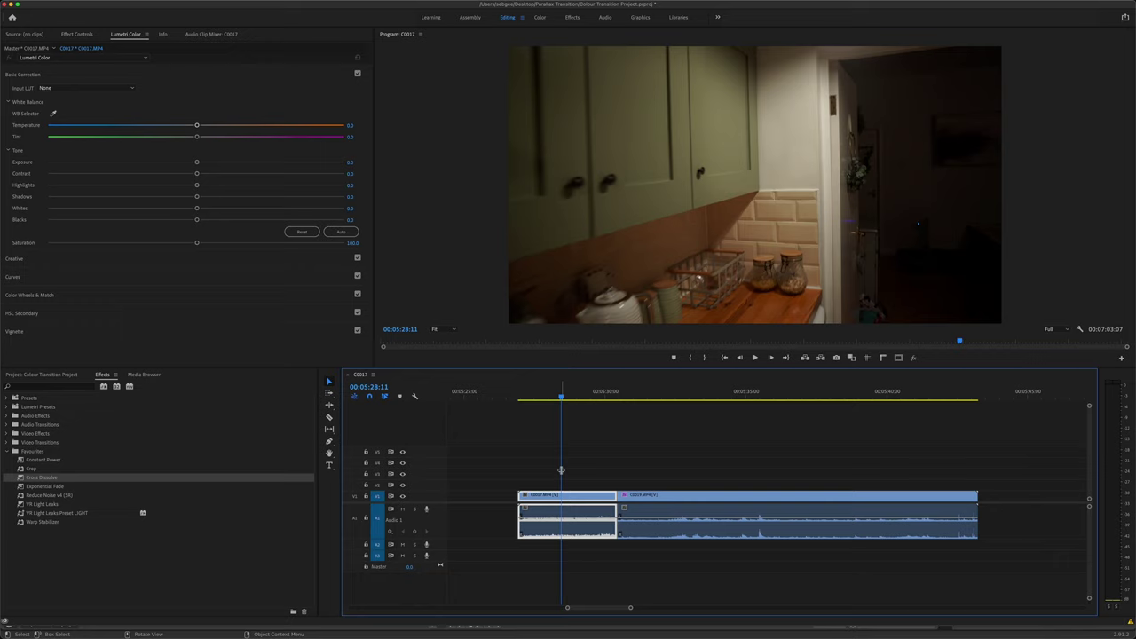
key(space)
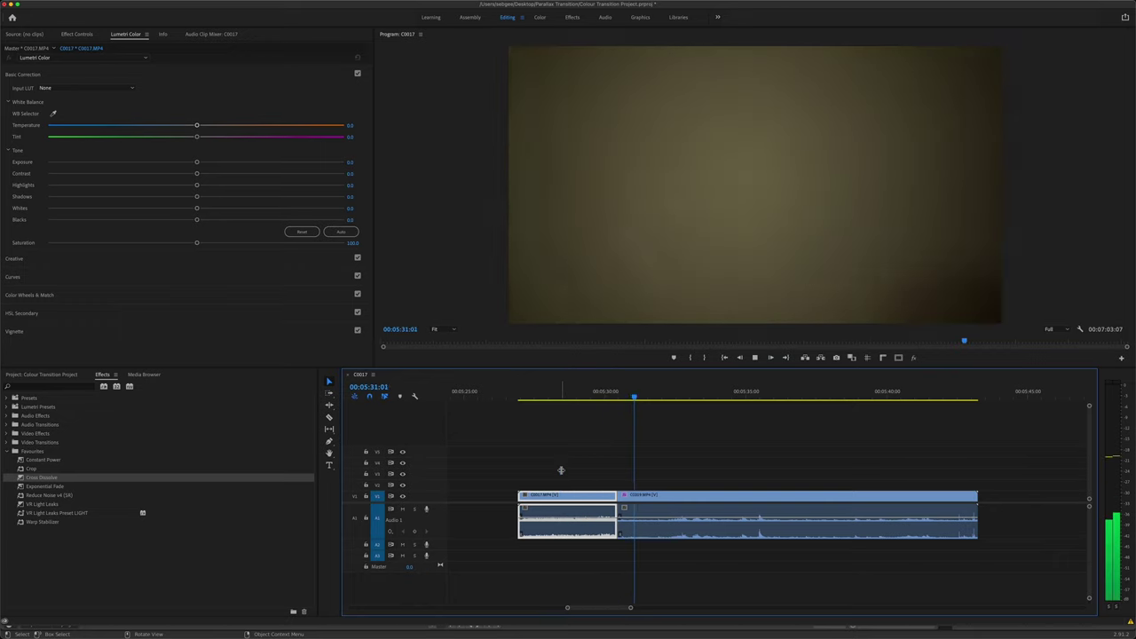
key(space)
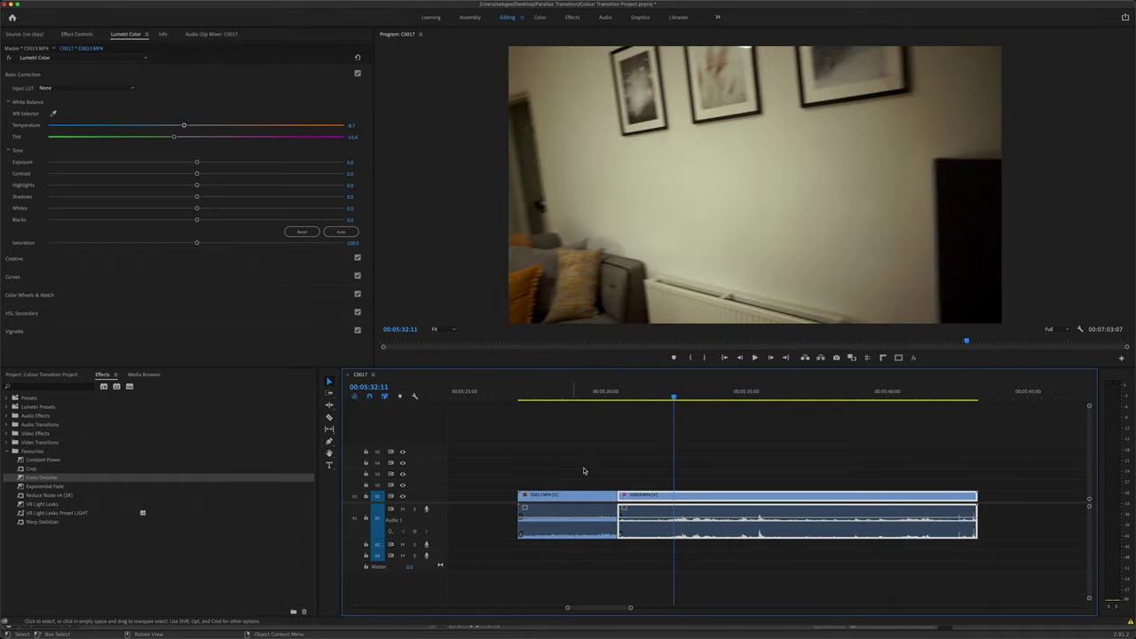
click(613, 479)
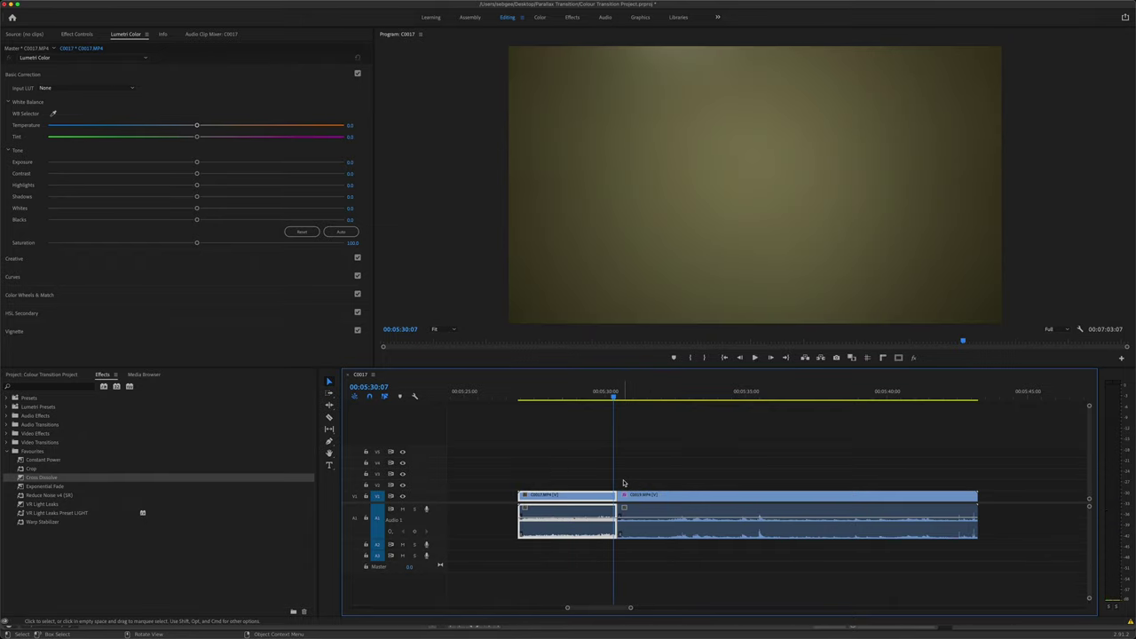
Step: Switch between C0017's closing frame and C0019's opening frame to compare their olive colours
click(624, 483)
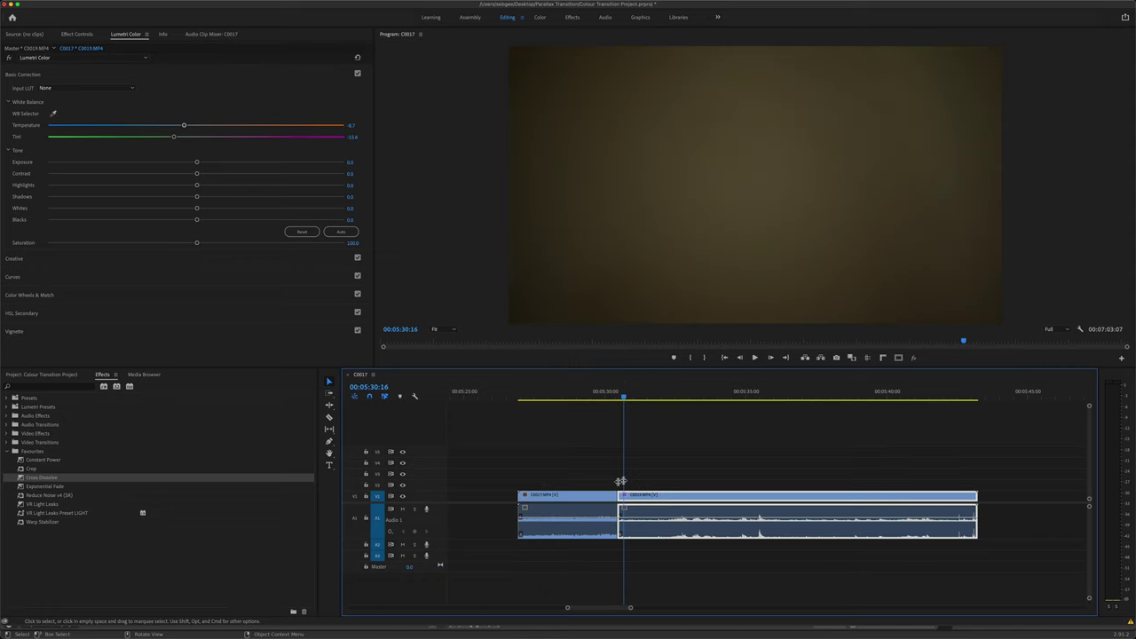
click(604, 483)
click(627, 482)
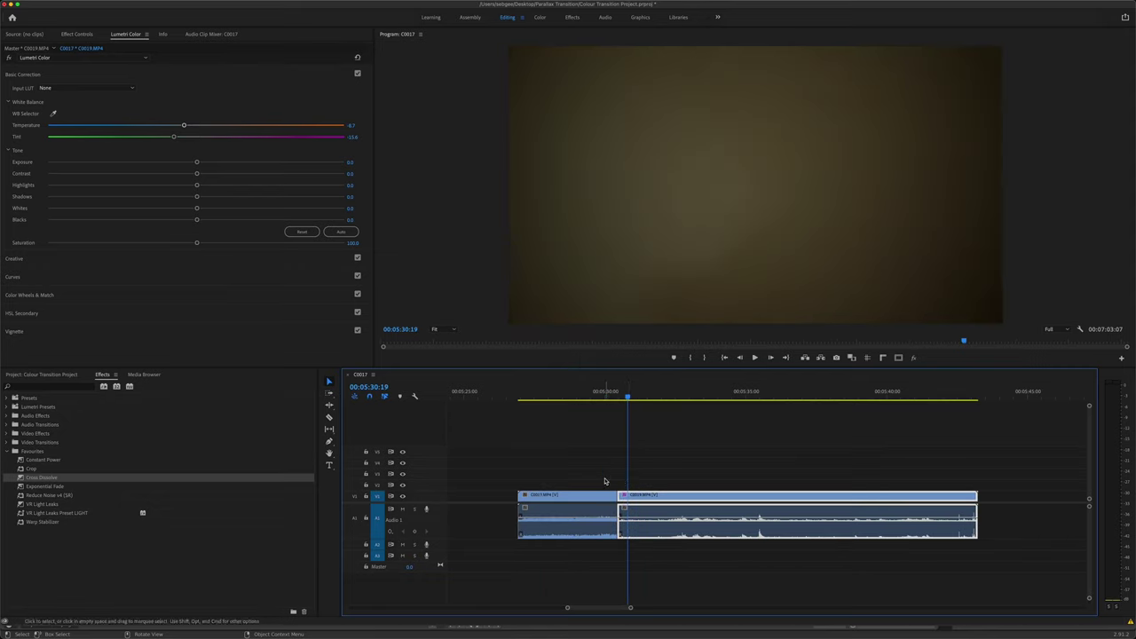
click(605, 479)
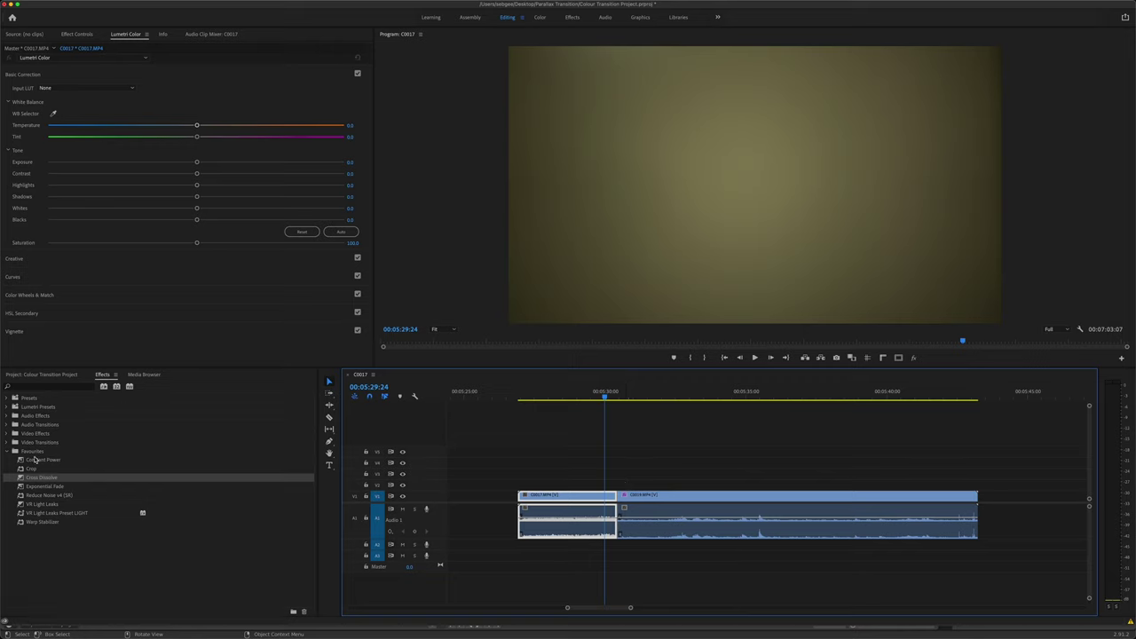
Step: Drop a Cross Dissolve on the C0017–C0019 cut and play it back
drag(43, 482, 612, 497)
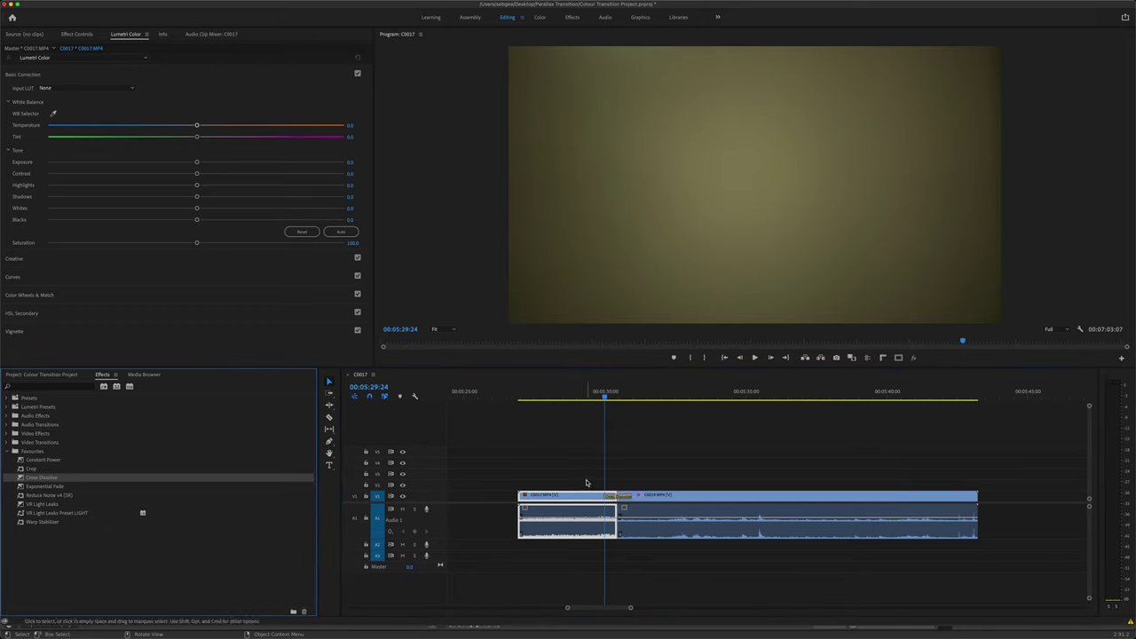
click(554, 477)
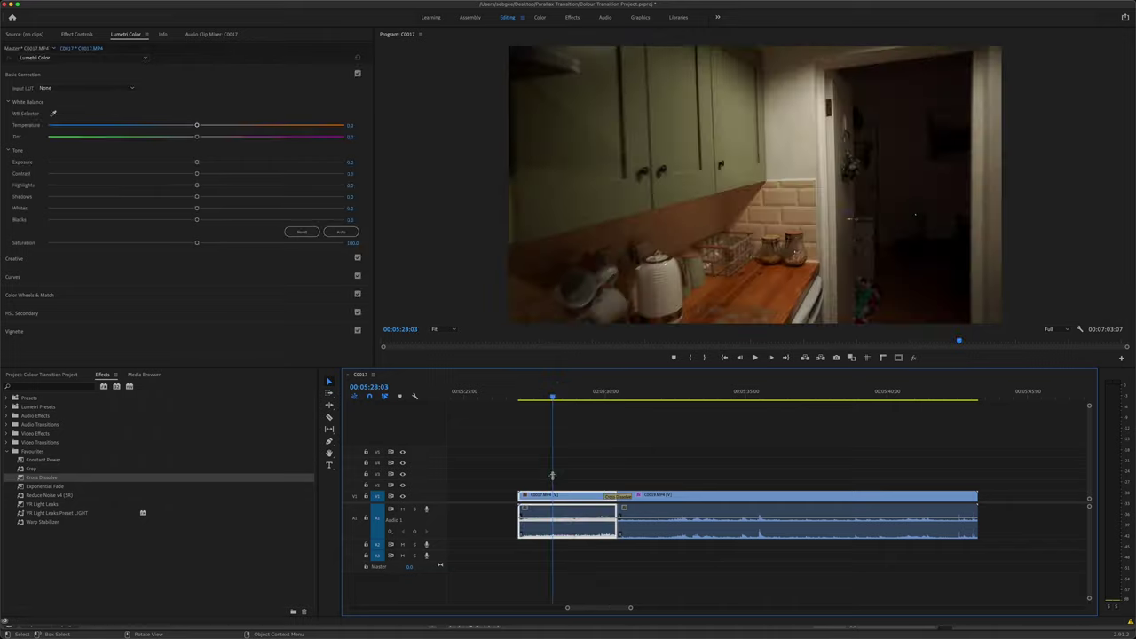
key(space)
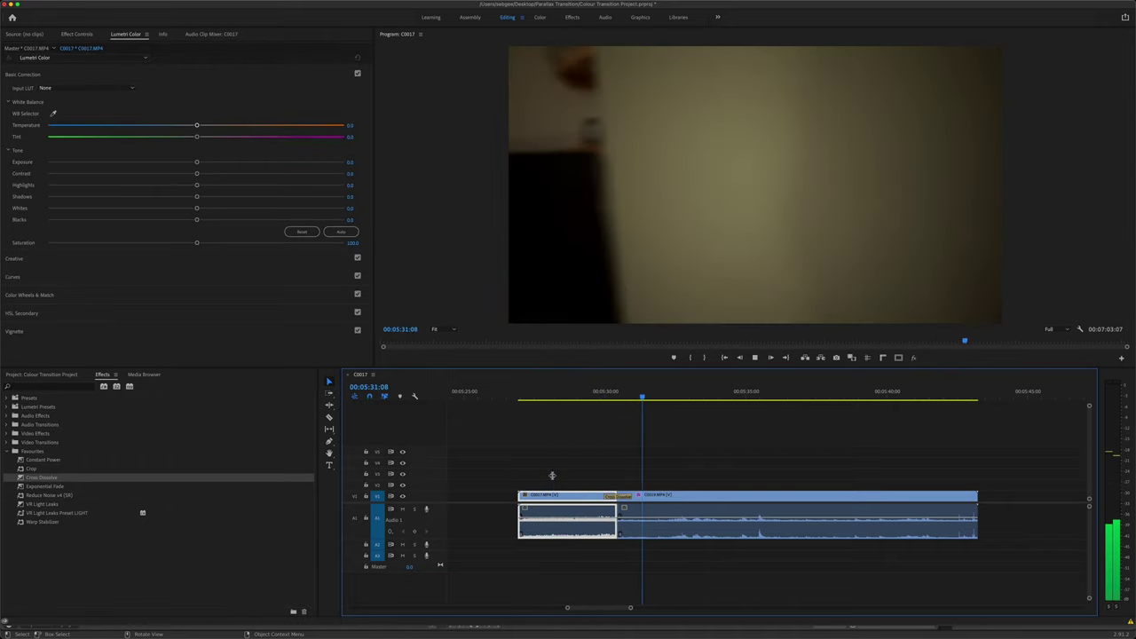
click(625, 495)
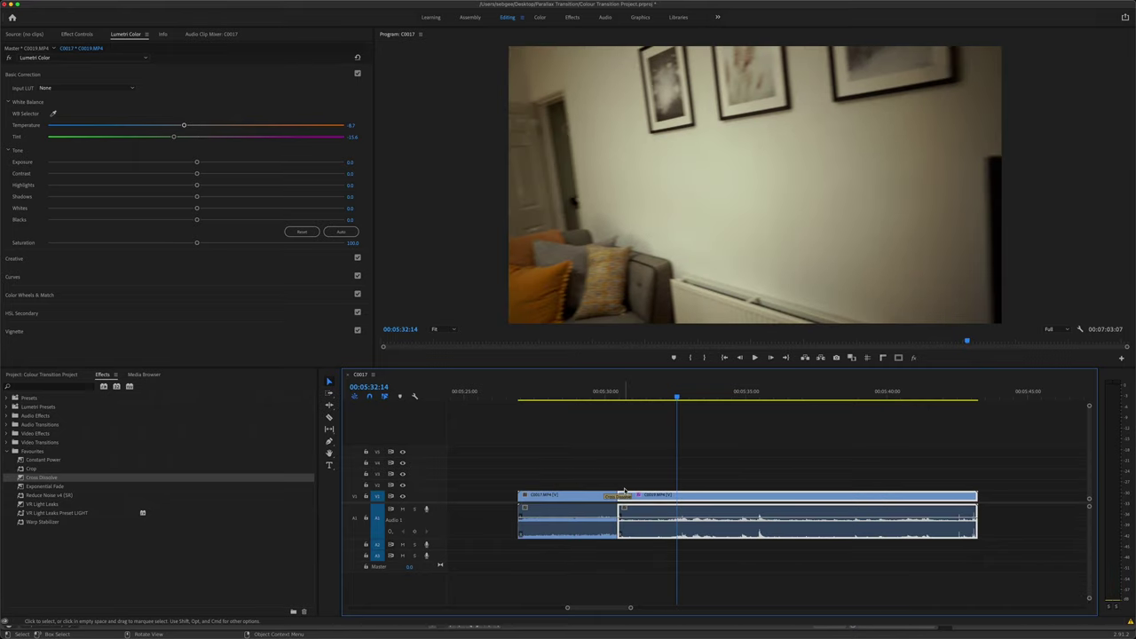
scroll(638, 486, up, 5)
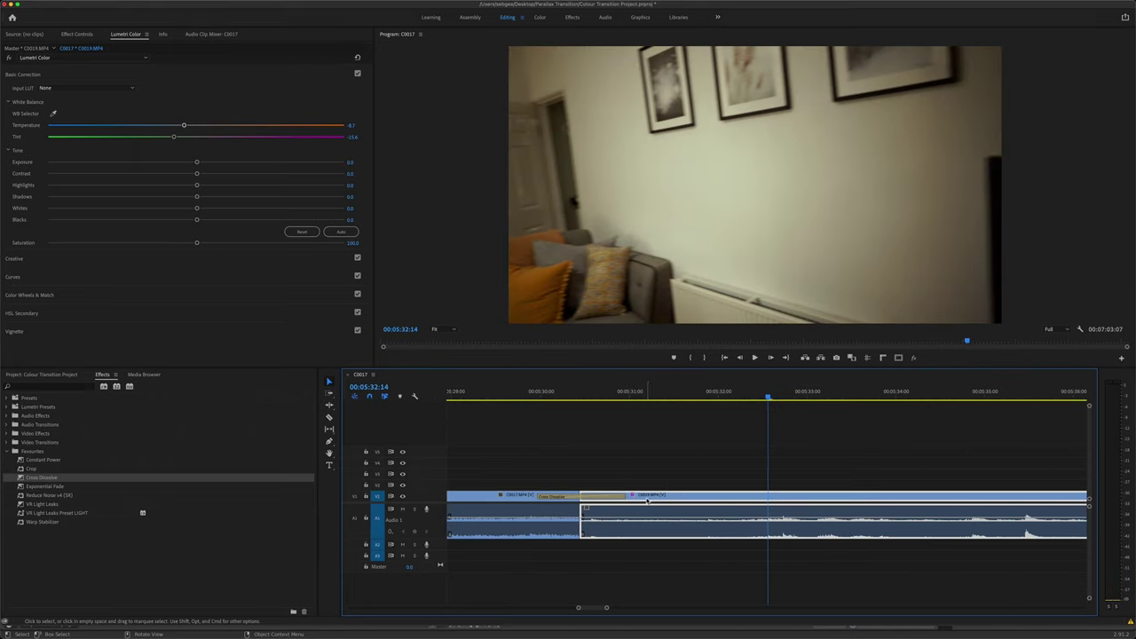
click(571, 484)
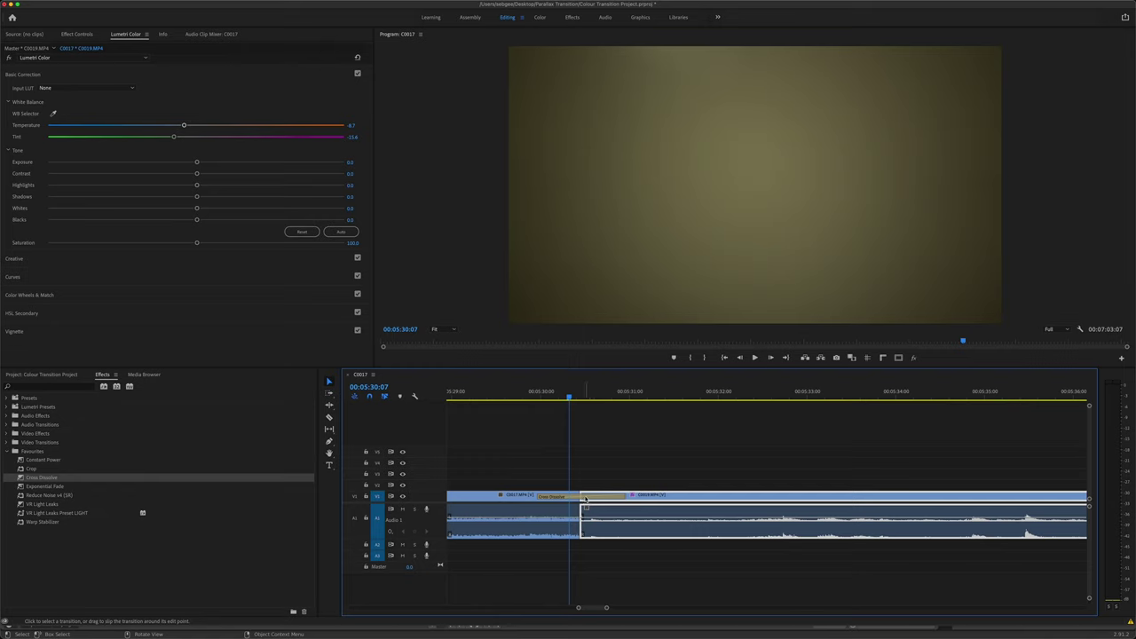
Step: Trim the C0017–C0019 edit point and ripple-delete the resulting gap
drag(582, 495, 606, 493)
right_click(591, 498)
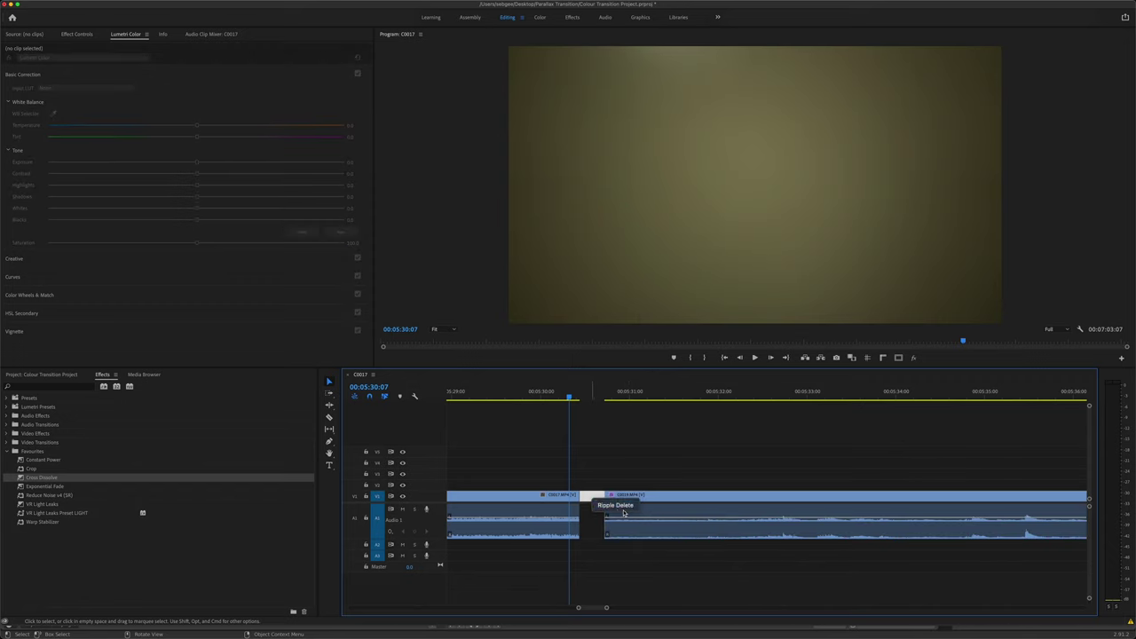
click(611, 503)
Step: Reapply a Cross Dissolve at the cut and preview it with the timeline zoomed out
drag(48, 480, 582, 496)
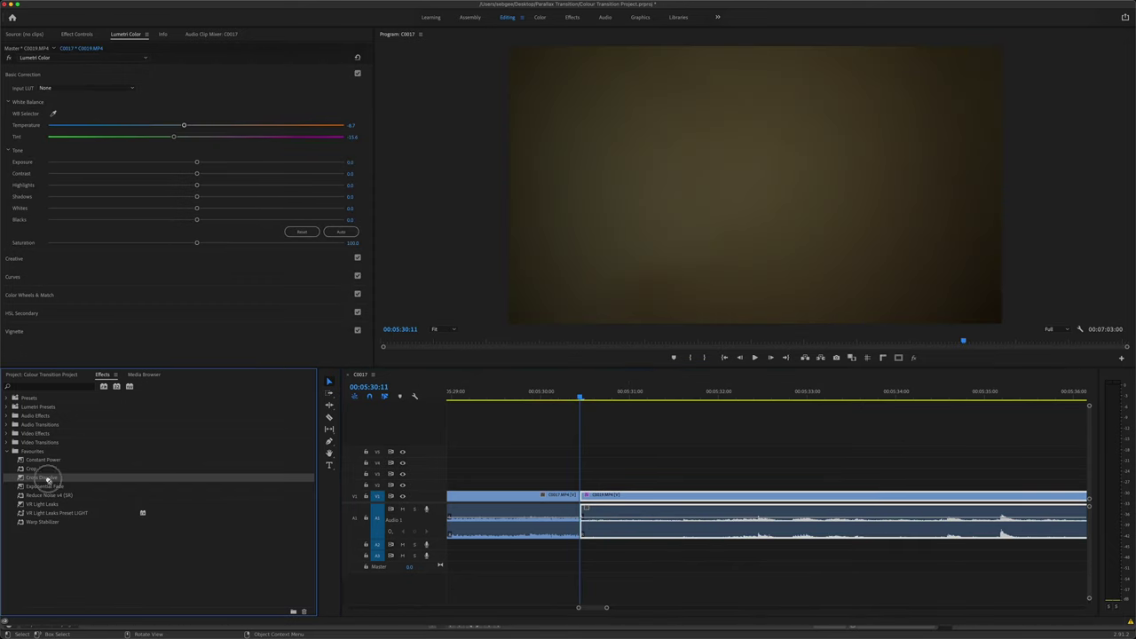
key(minus)
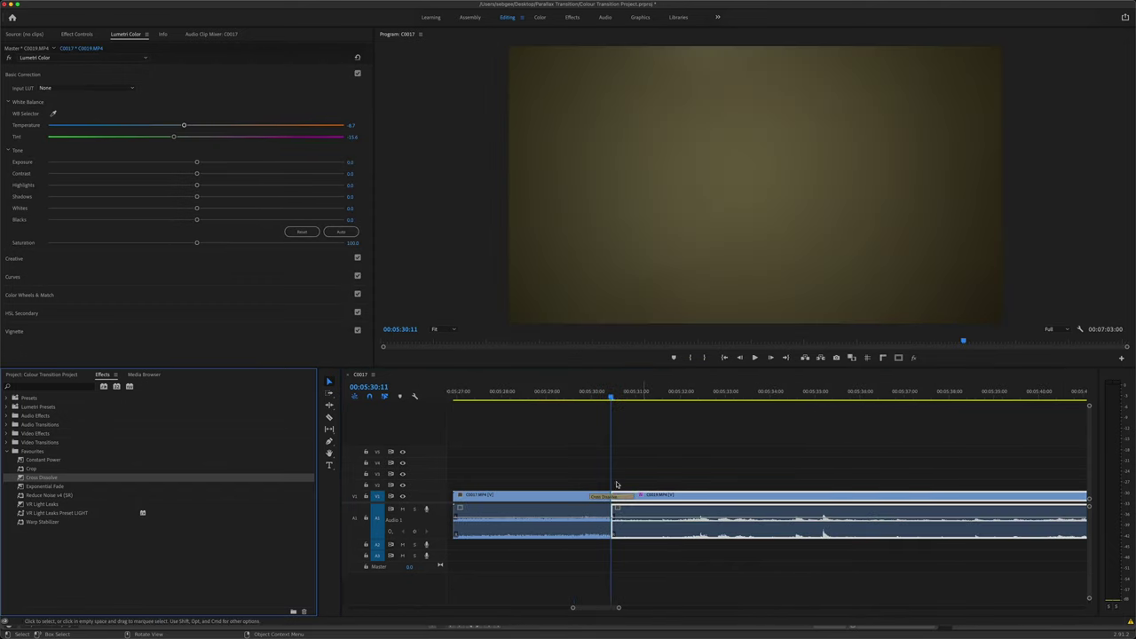
click(556, 471)
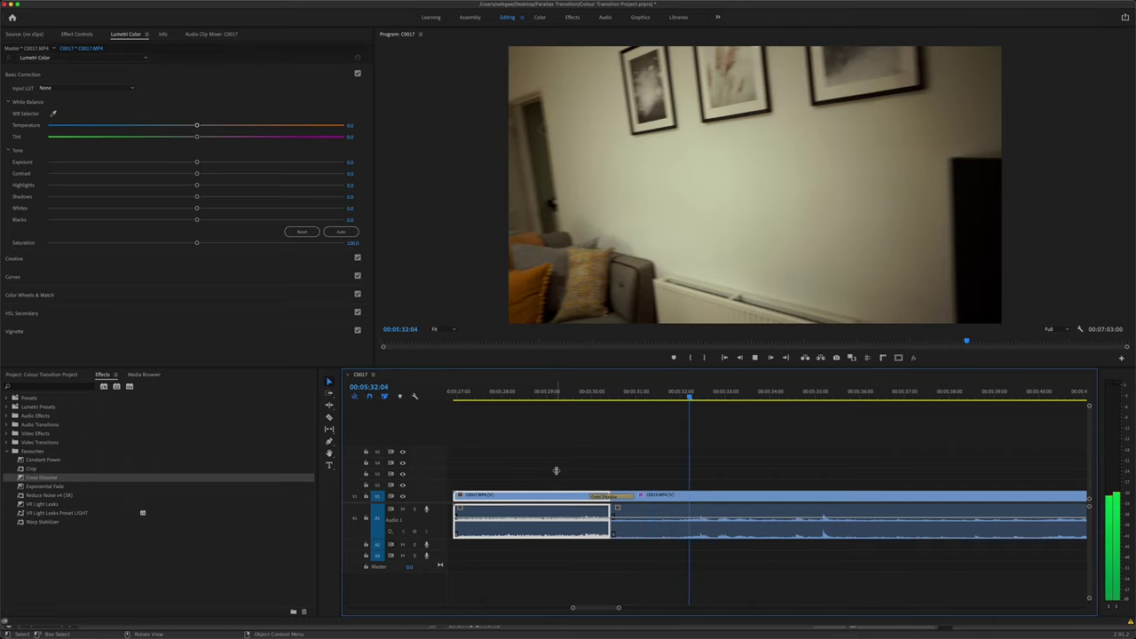
key(space)
key(minus)
key(minus)
key(minus)
key(minus)
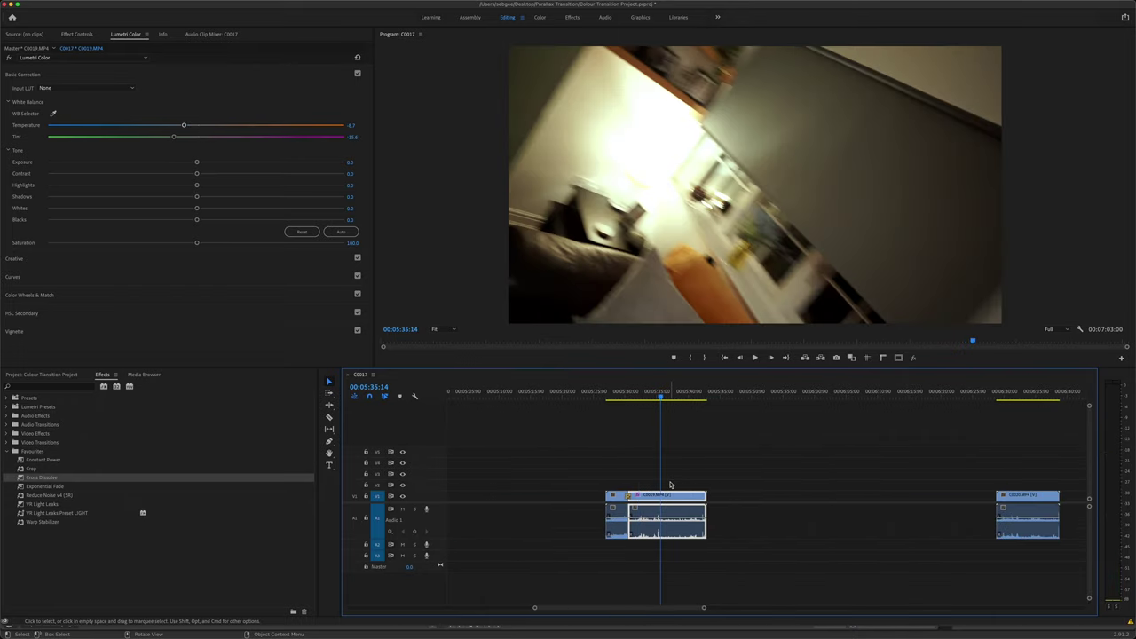
Step: Scrub C0019 to its full-screen beige colour frame around 00:05:40:08
drag(662, 479, 691, 477)
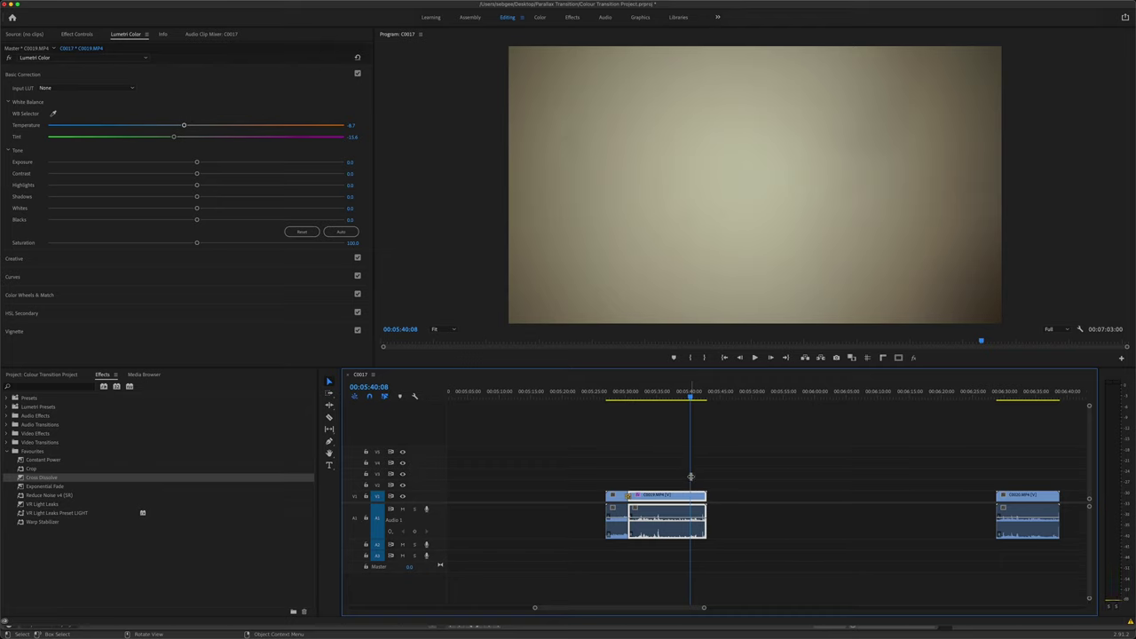
Step: Split C0019 at the beige frame, delete its leftover tail and pull C0020 left against it
key(super+k)
click(699, 502)
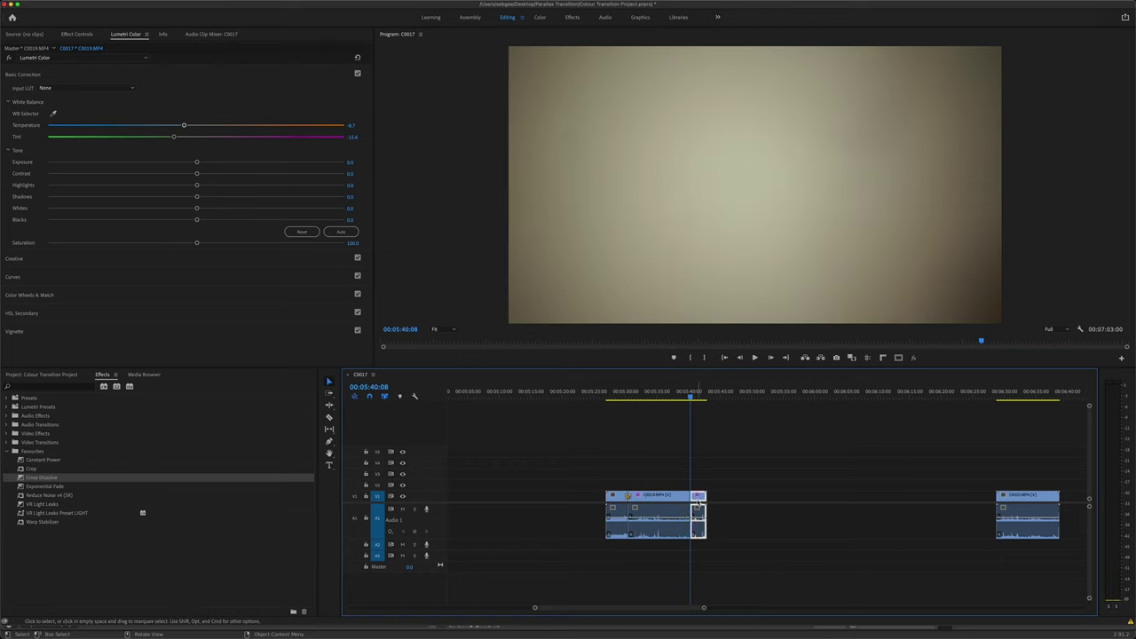
key(Delete)
drag(1039, 503, 705, 496)
click(862, 482)
Step: Add a Cross Dissolve between C0019 and C0020 and preview it
click(680, 485)
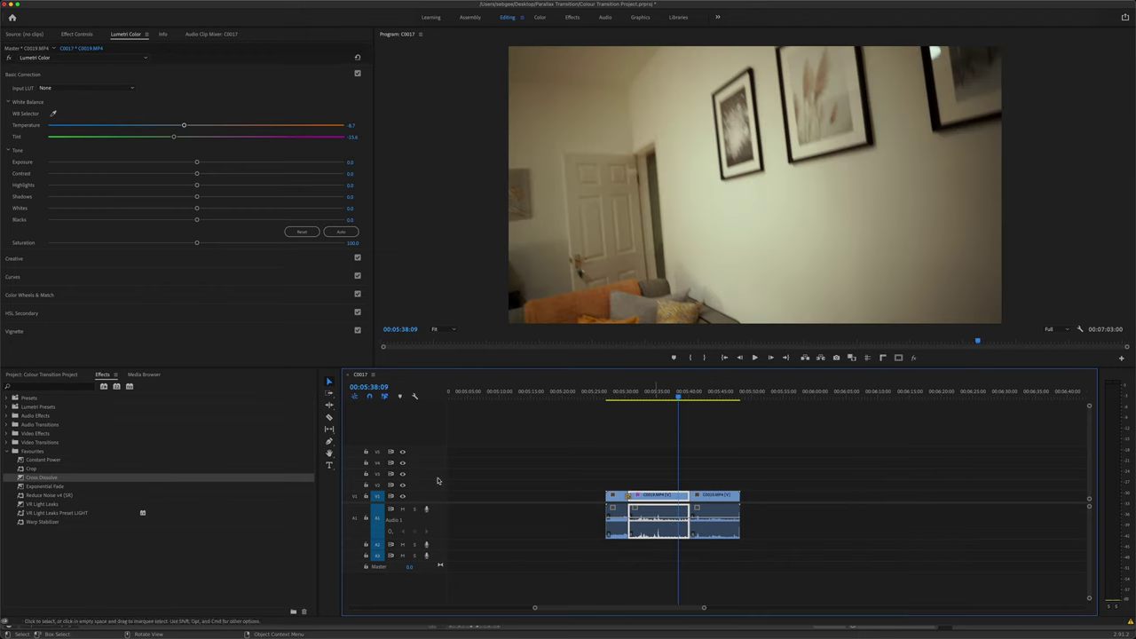
mouse_move(53, 477)
mouse_down()
mouse_move(648, 482)
mouse_move(693, 498)
mouse_up()
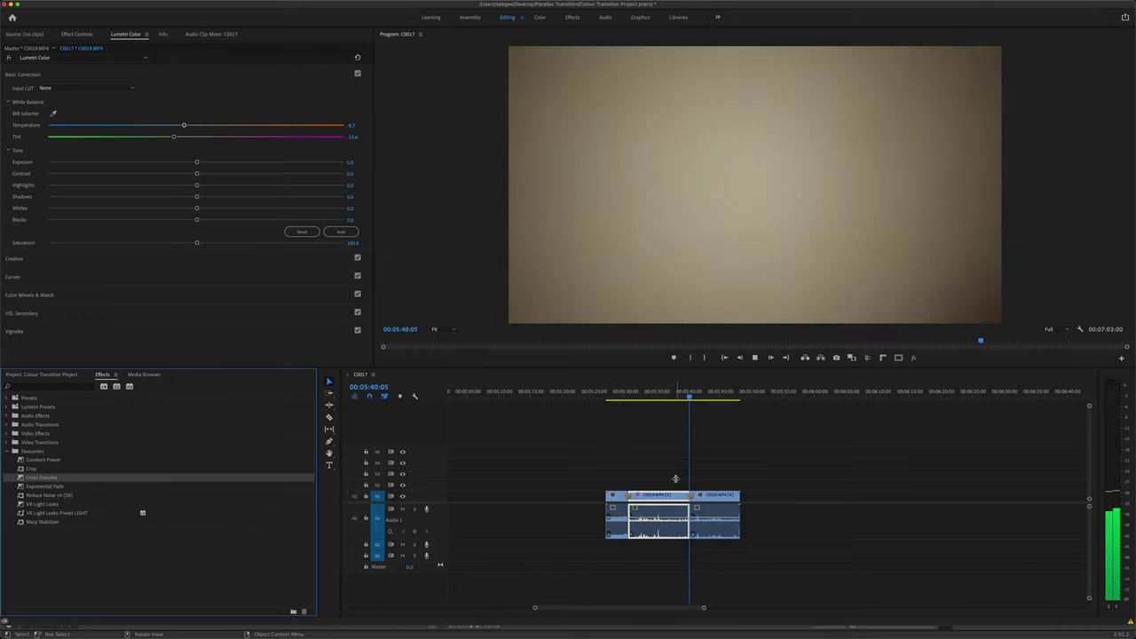
key(space)
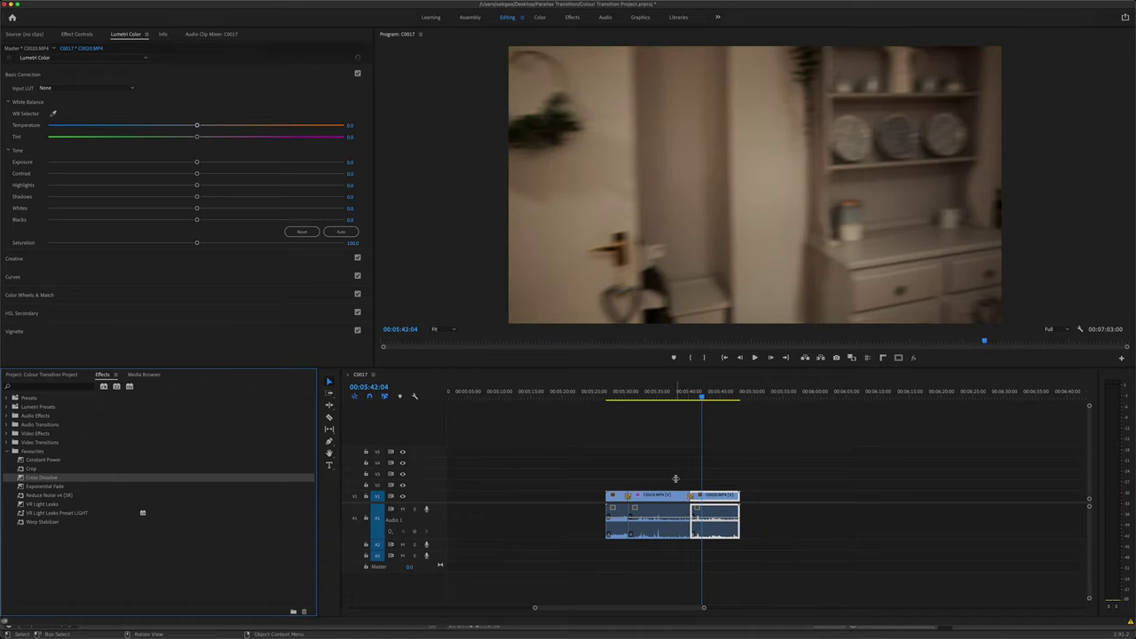